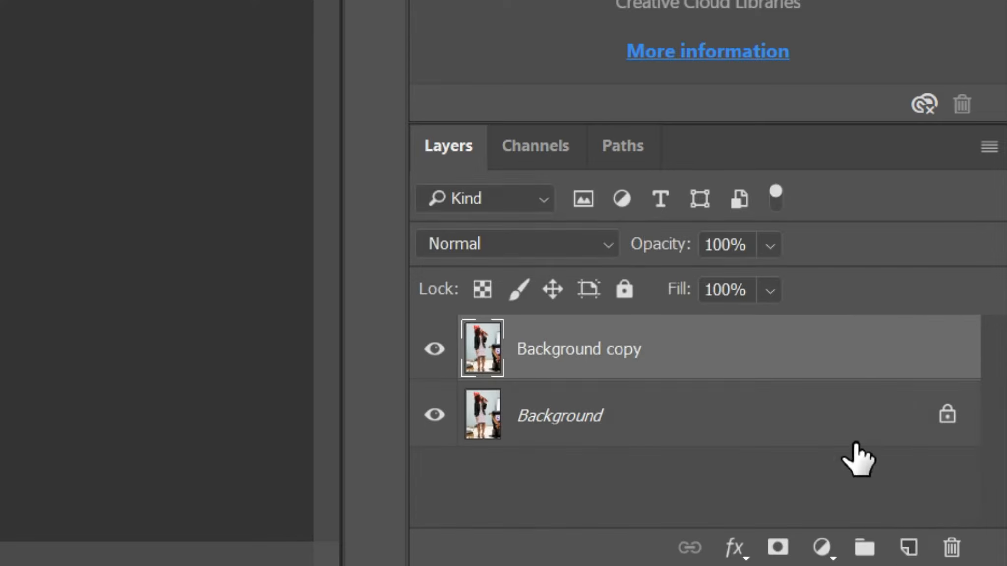
- Select the woman on the Working File layer with Select Subject and check the selection in Quick Mask mode
click(697, 486)
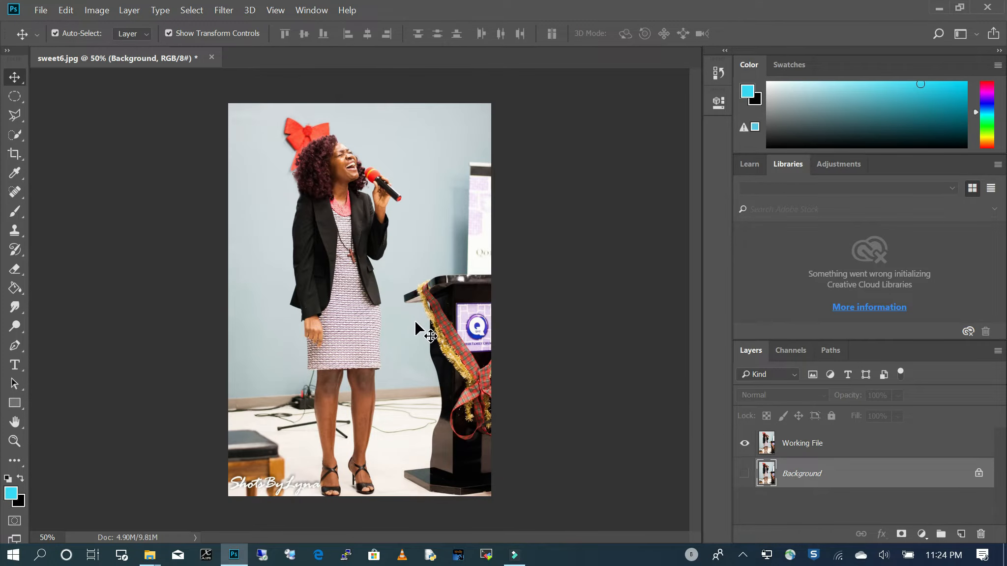
click(15, 134)
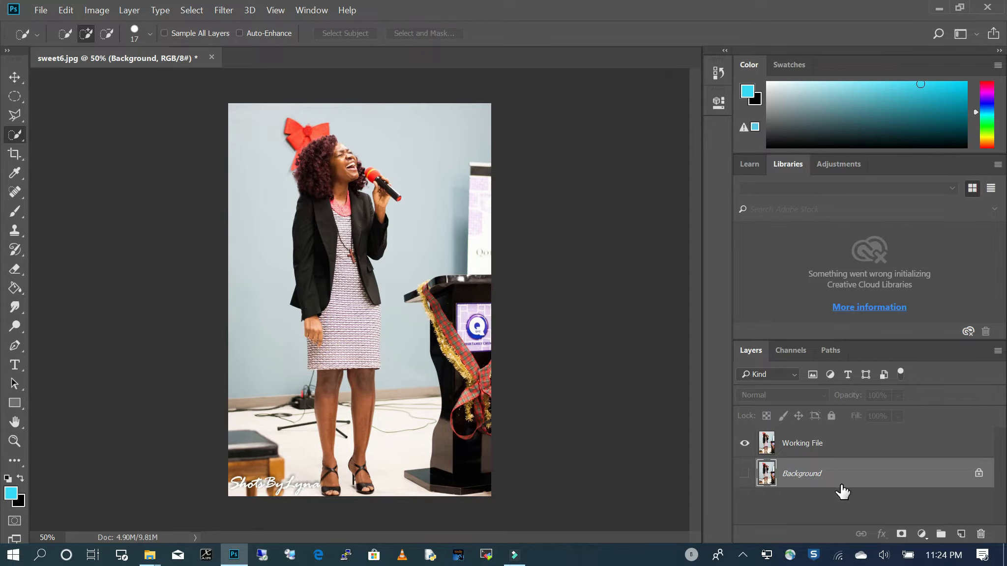
click(841, 444)
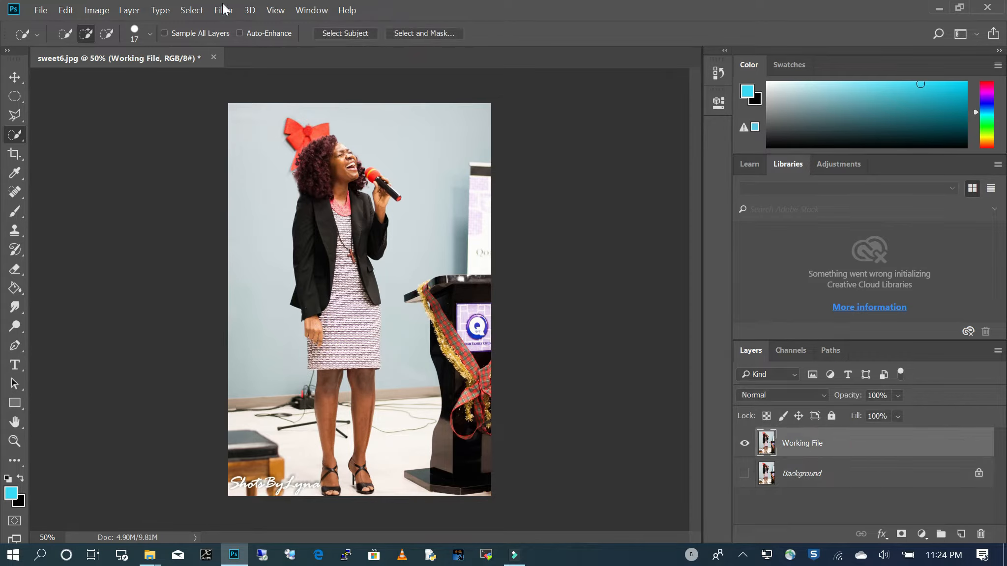
click(345, 32)
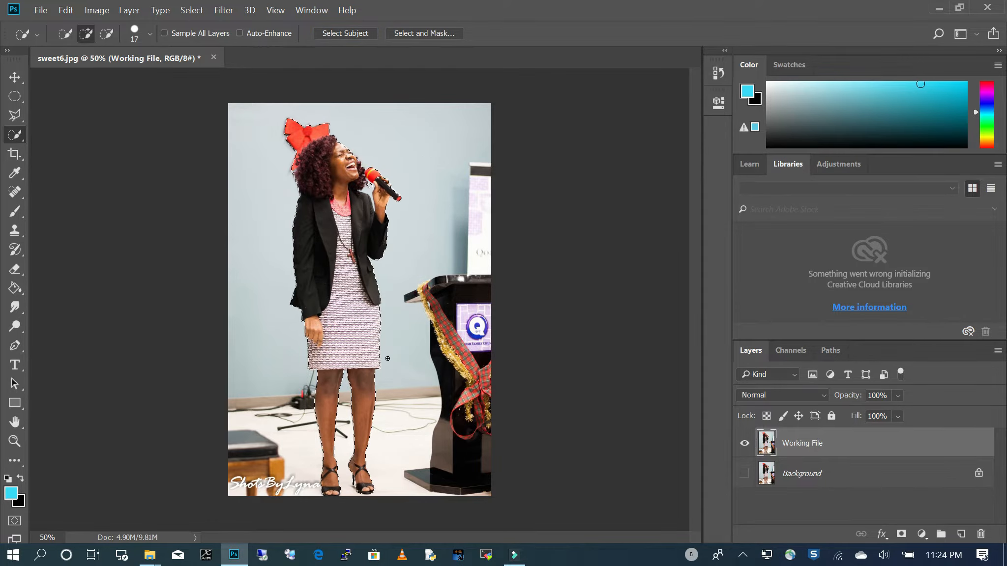
key(q)
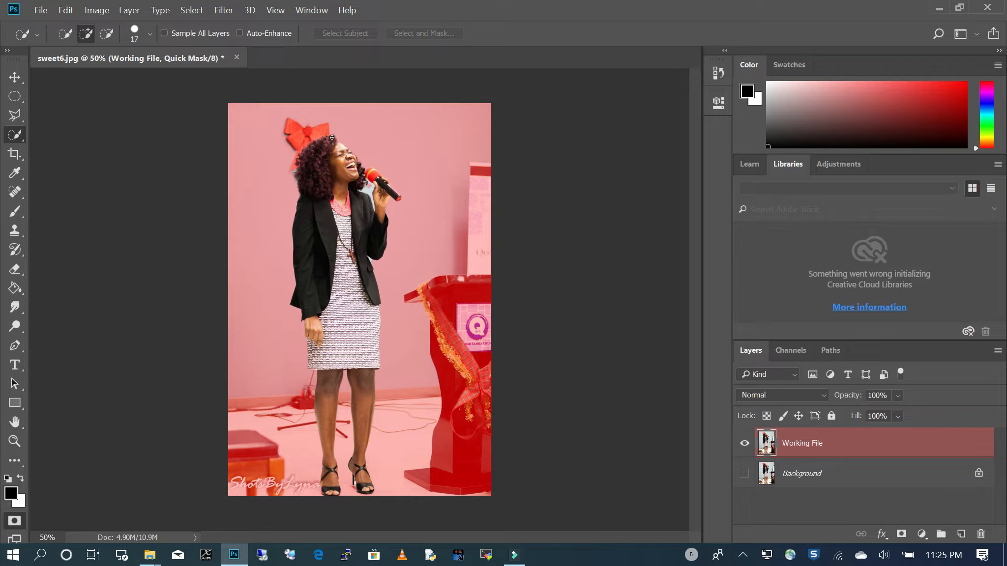
key(q)
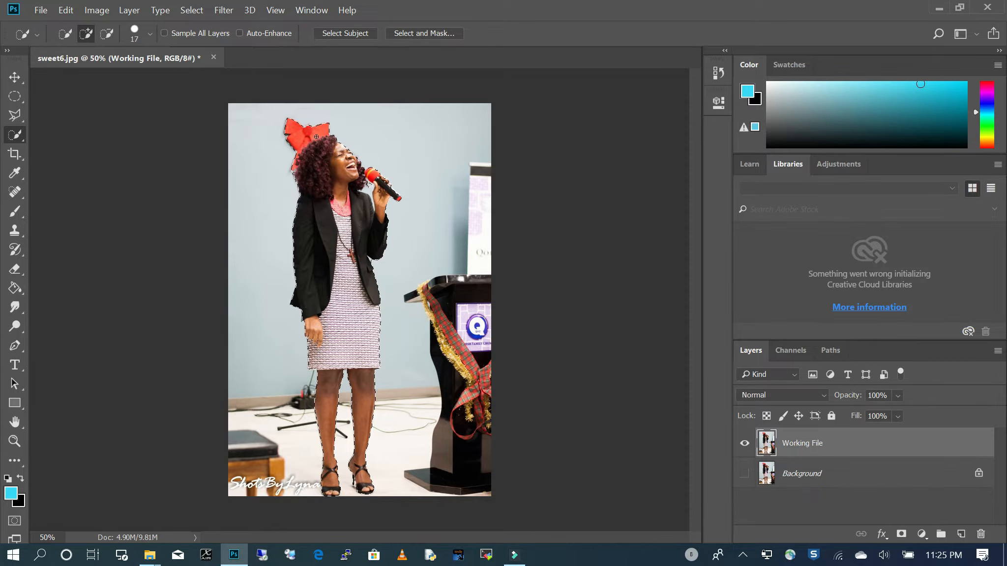
- Subtract the red bow and the small background patch below the microphone from the Quick Selection
key(alt)
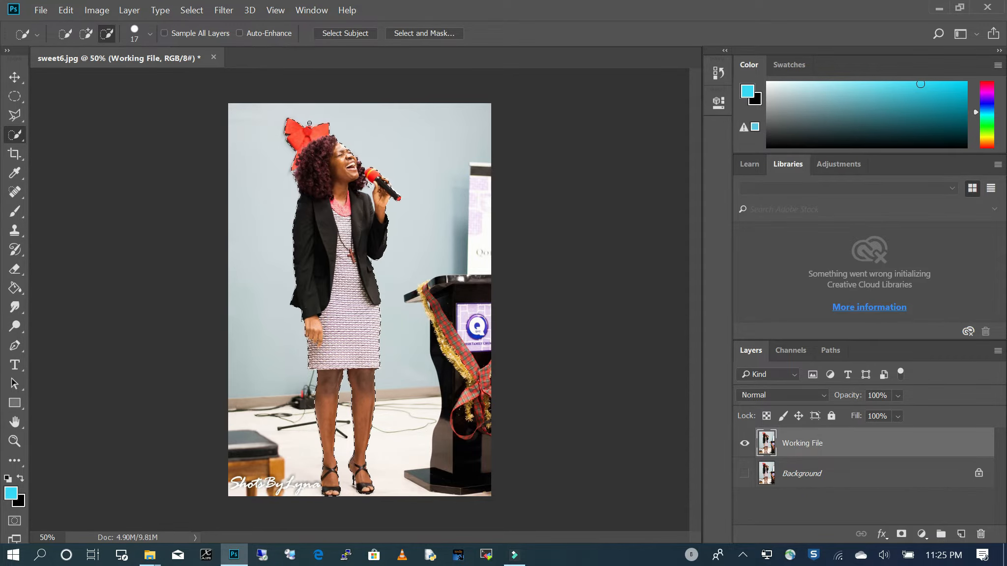
scroll(313, 119, up, 5)
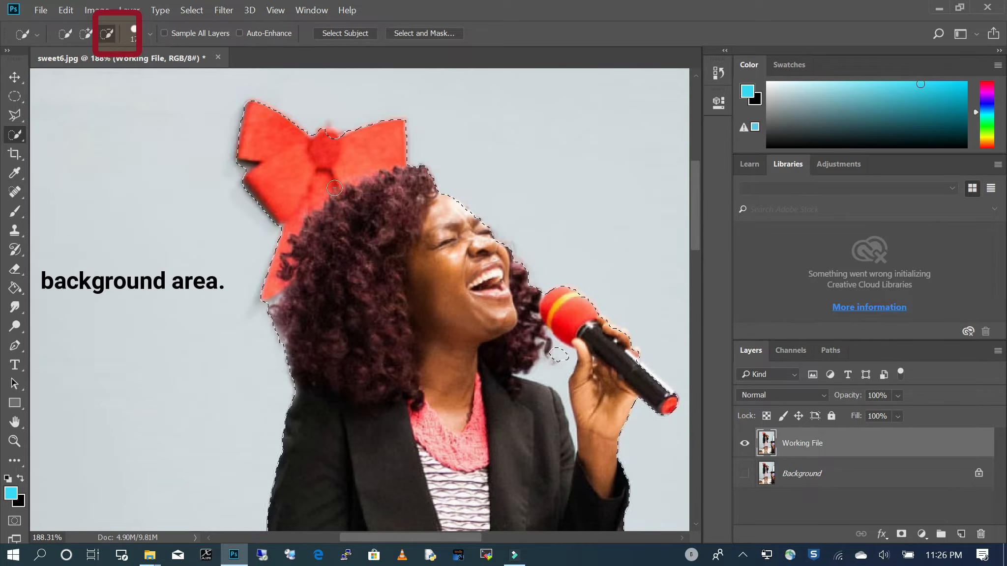
mouse_move(288, 118)
mouse_down()
mouse_move(247, 115)
mouse_move(260, 106)
mouse_move(240, 119)
mouse_move(238, 138)
mouse_move(240, 169)
mouse_move(275, 223)
mouse_move(305, 206)
mouse_move(327, 166)
mouse_move(305, 138)
mouse_move(311, 131)
mouse_move(347, 141)
mouse_move(340, 138)
mouse_move(342, 160)
mouse_move(407, 143)
mouse_up()
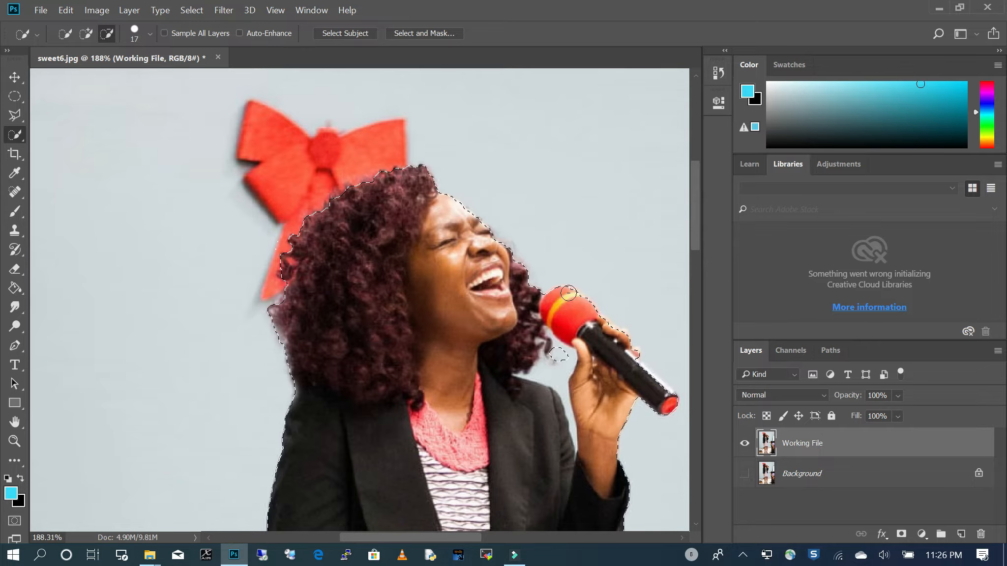
drag(561, 367, 562, 384)
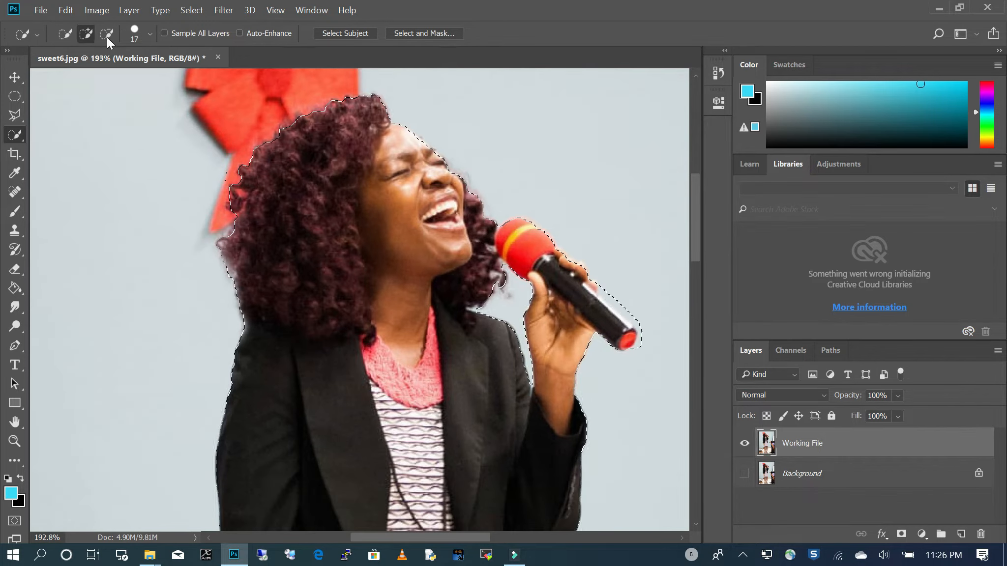
- Reduce the Quick Selection brush to 6 px and subtract the background around the end of the microphone
click(108, 35)
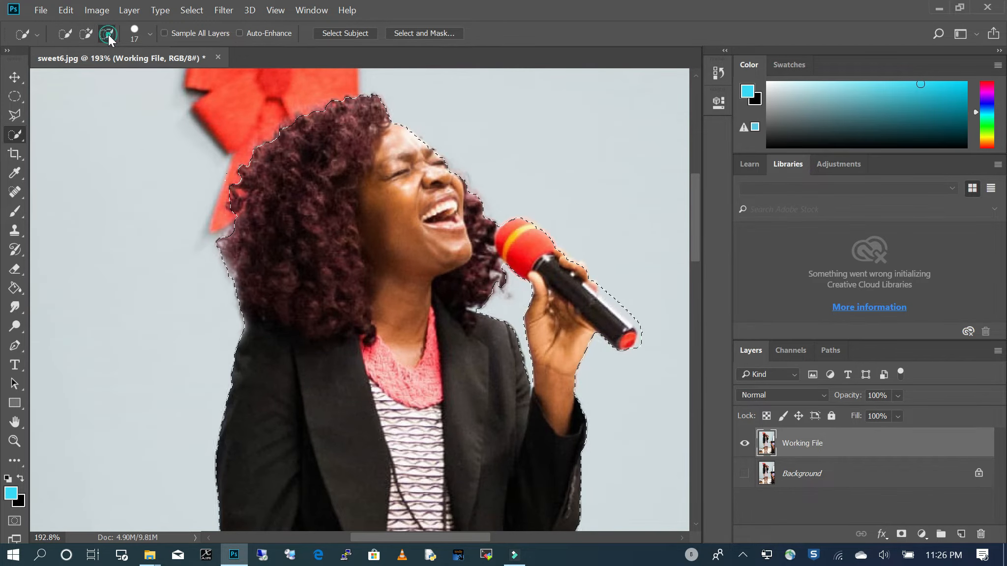
click(150, 33)
drag(78, 75, 70, 74)
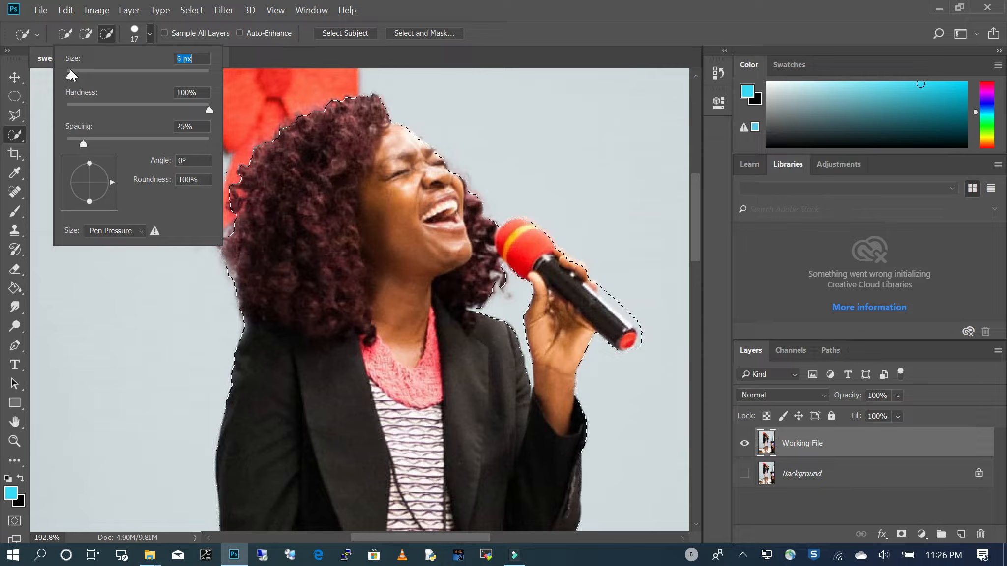
click(656, 345)
scroll(645, 332, up, 3)
mouse_move(638, 350)
mouse_down()
mouse_move(626, 362)
mouse_move(638, 317)
mouse_move(583, 268)
mouse_up()
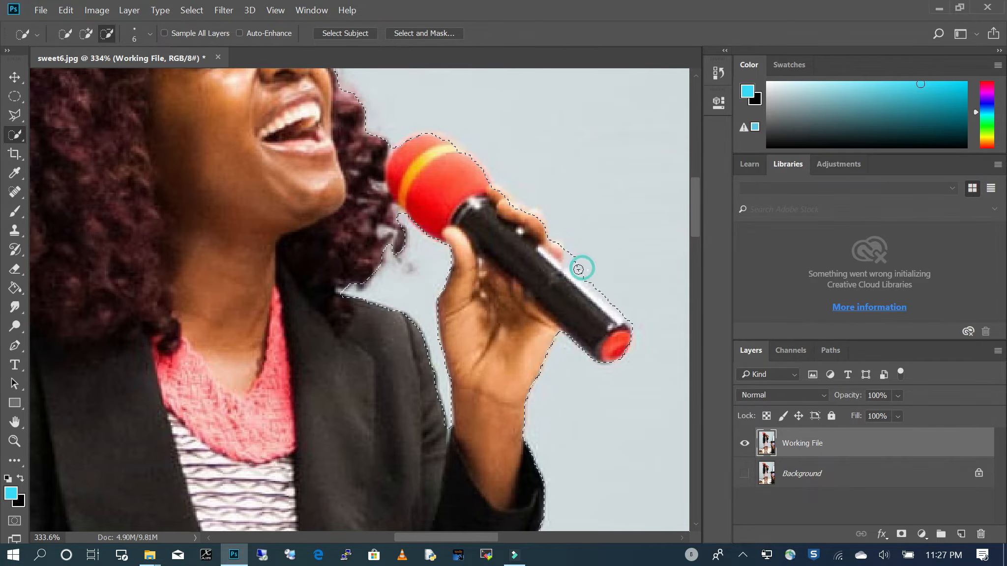
- Trim the remaining background from the selection along the upper edge of the microphone handle
click(568, 257)
click(569, 264)
drag(576, 268, 600, 289)
click(584, 275)
click(583, 276)
click(608, 296)
click(603, 293)
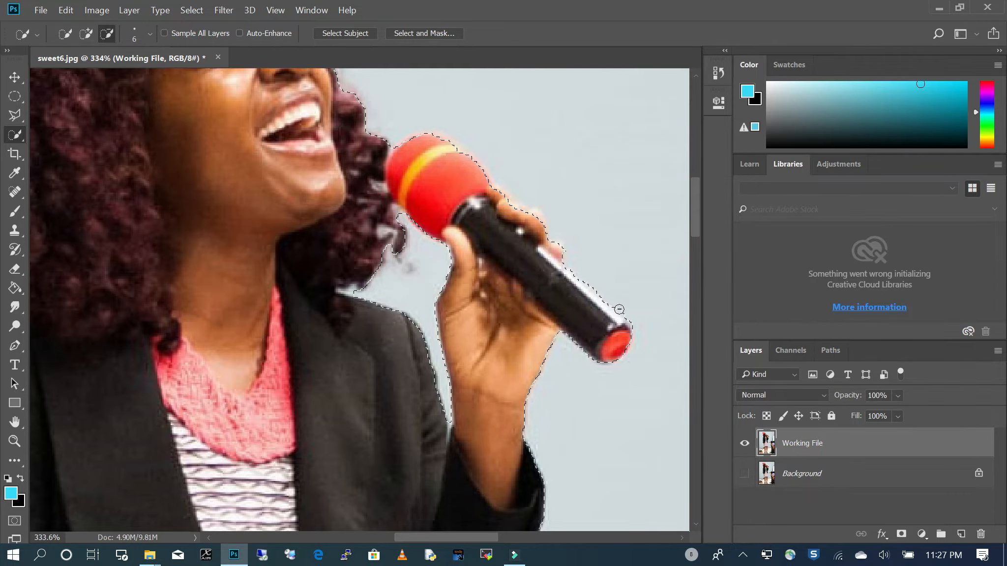
click(630, 317)
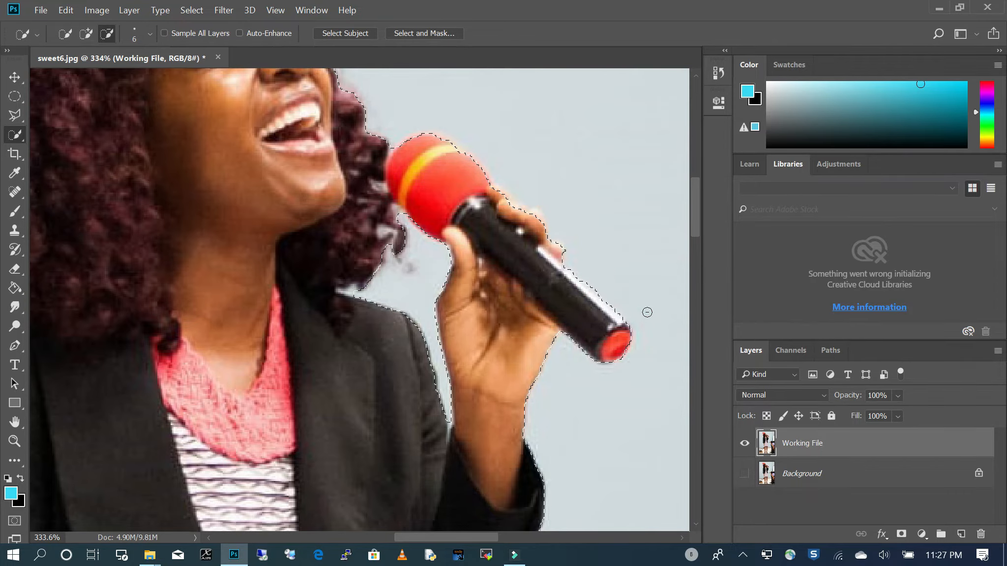
click(586, 281)
- Subtract the background gap between hair and microphone, and add the loose hair curl to the selection
scroll(425, 207, up, 5)
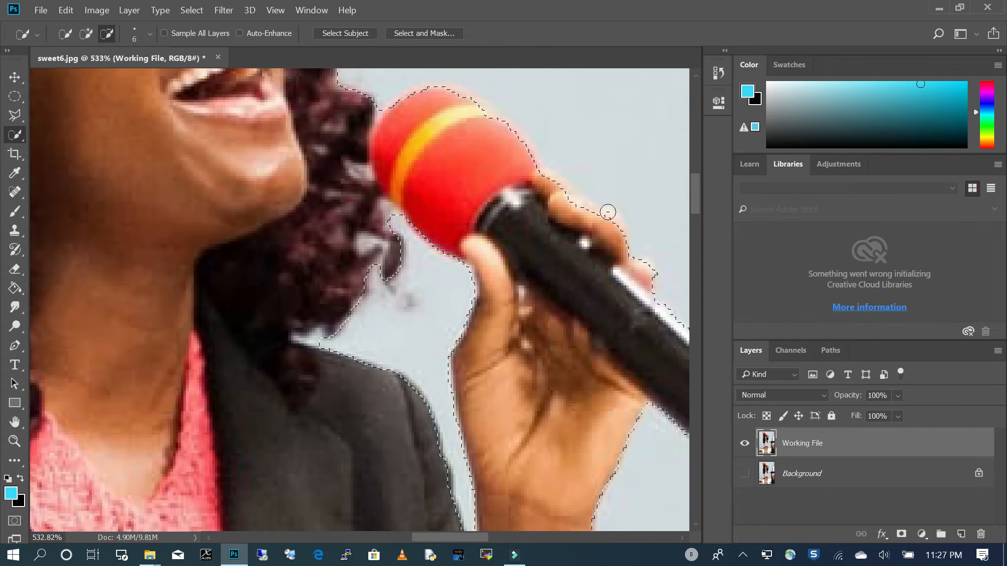
drag(401, 217, 387, 210)
click(86, 34)
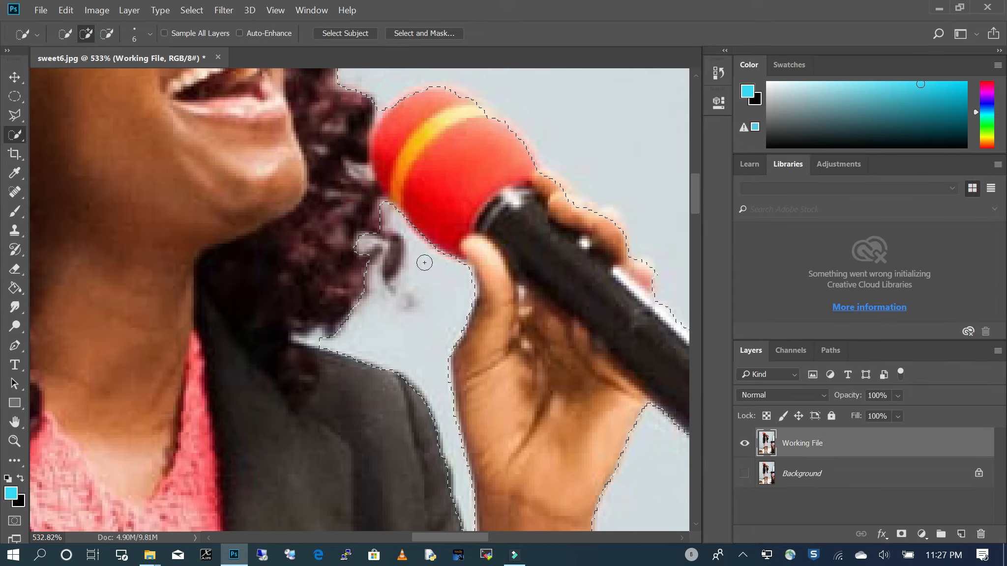
mouse_move(392, 263)
mouse_down()
mouse_move(406, 247)
mouse_move(382, 234)
mouse_move(355, 245)
mouse_up()
click(393, 240)
- Refine the selection edge along the fingers holding the microphone
drag(633, 258, 638, 265)
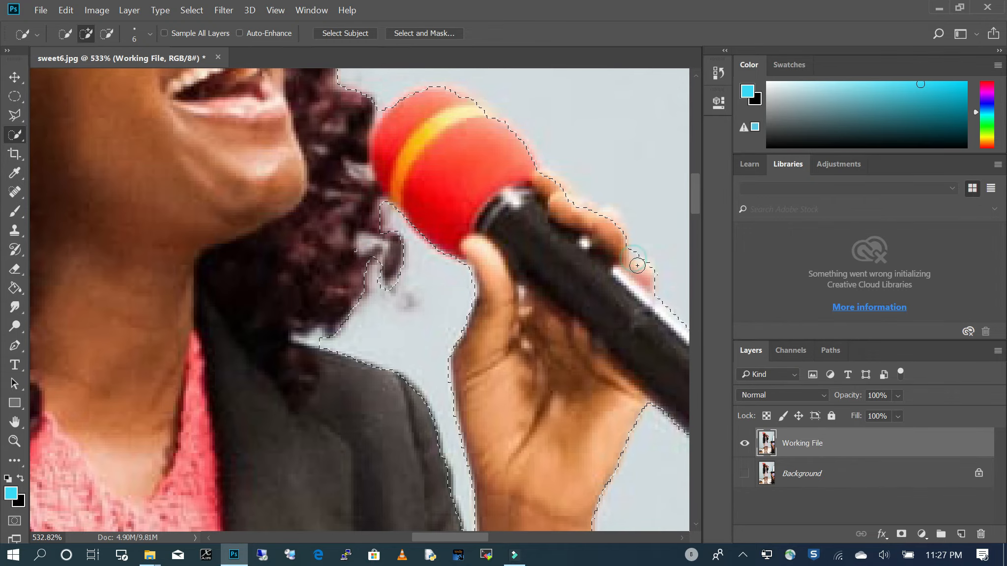
click(575, 204)
click(587, 207)
click(596, 213)
- Subtract the small background gap inside the loose hair curl beside the microphone
scroll(596, 212, down, 2)
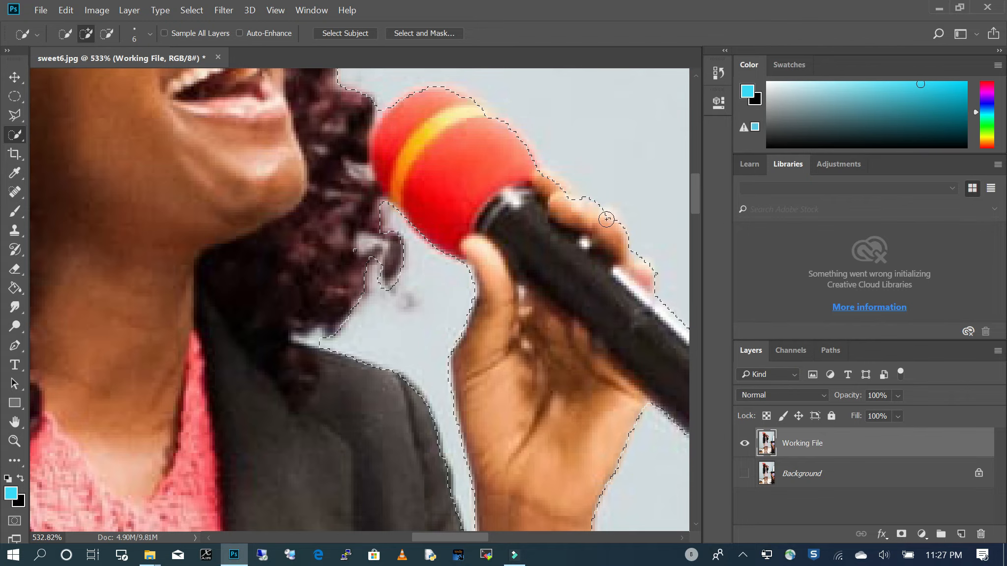
scroll(491, 167, down, 2)
scroll(469, 167, down, 2)
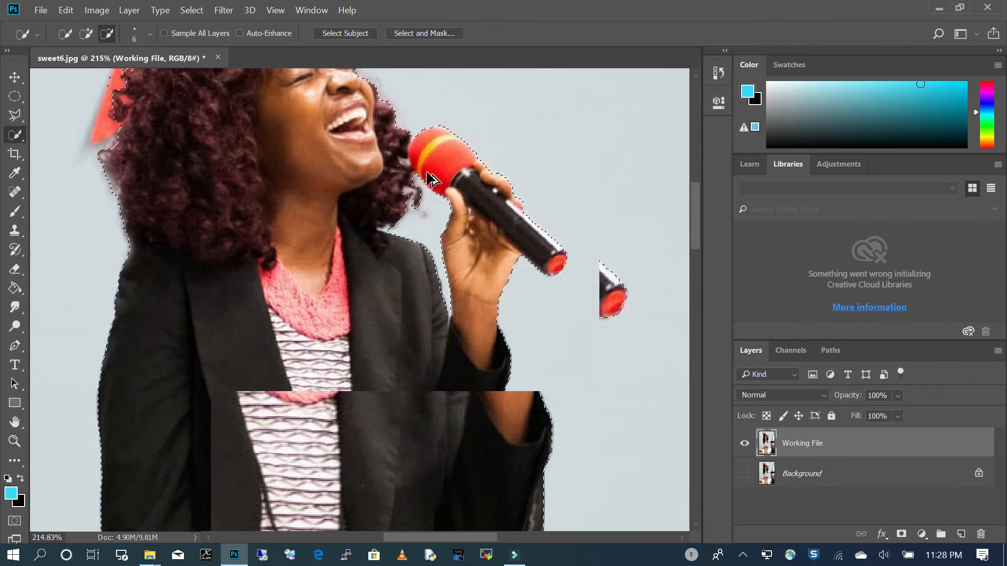
scroll(476, 211, down, 1)
scroll(476, 212, up, 4)
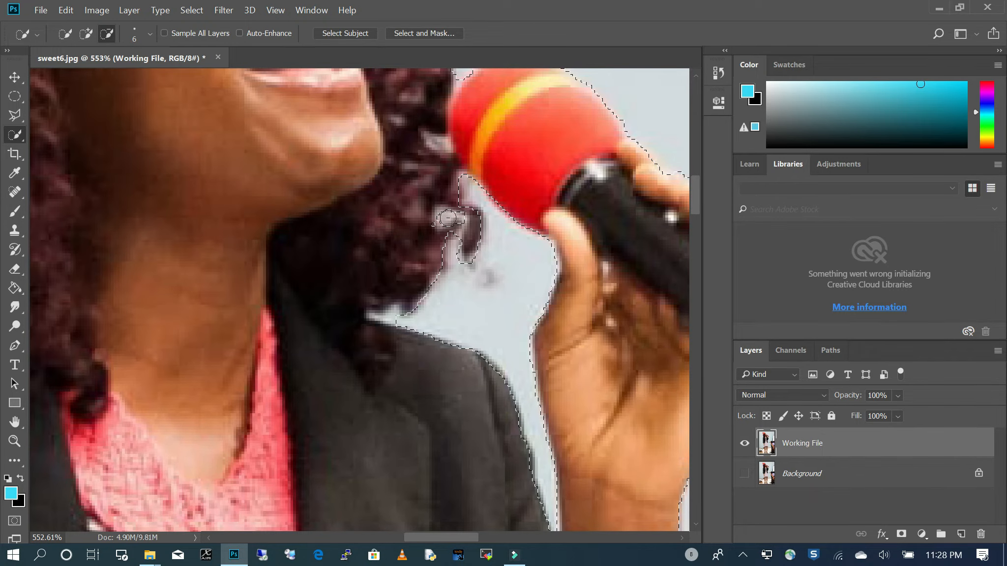
alt+click(441, 217)
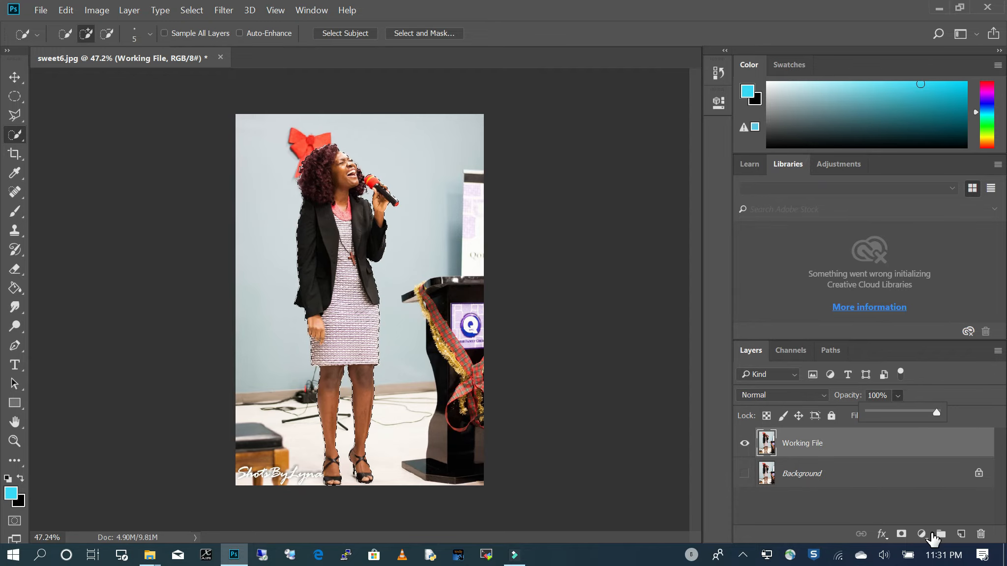
- Mask the Working File layer with the selection and add a blank layer directly beneath it
click(901, 535)
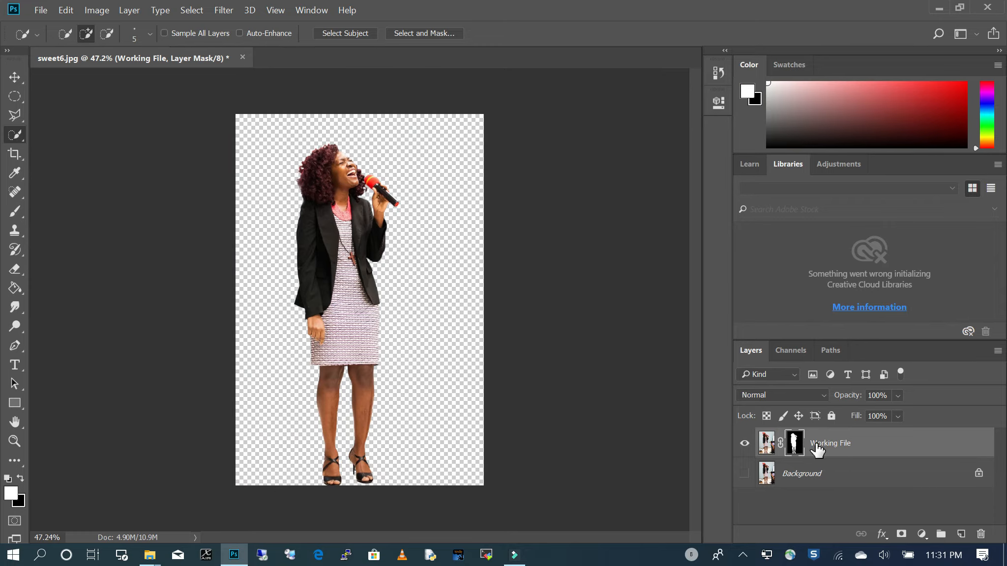
scroll(407, 305, down, 1)
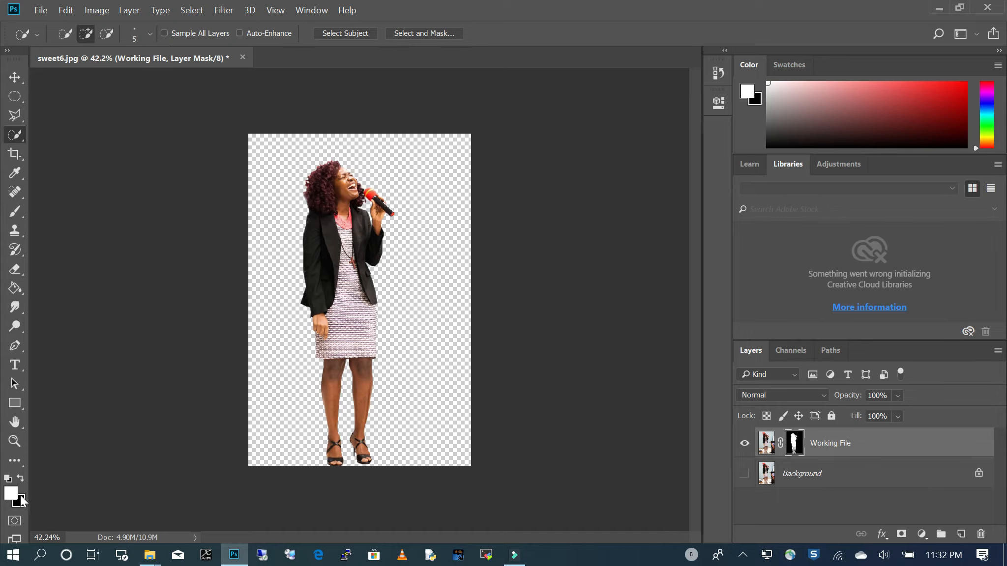
click(961, 534)
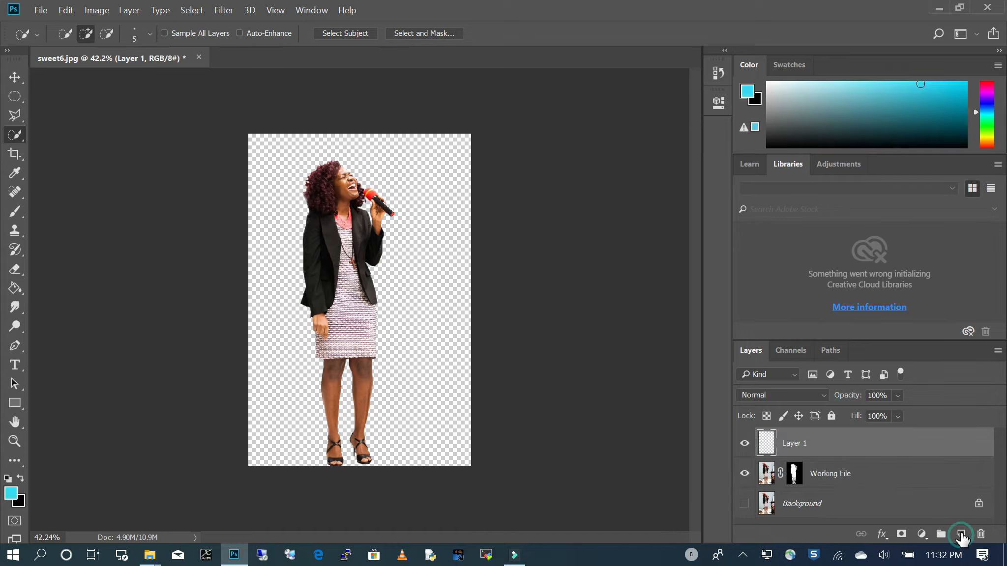
drag(816, 440, 821, 493)
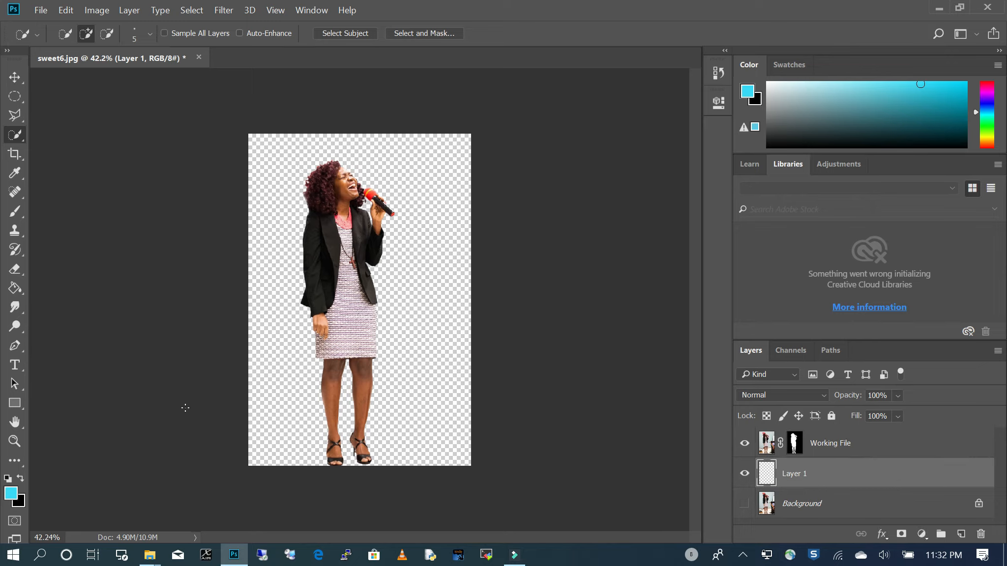
- Rename the blank layer as New Background
double_click(792, 472)
text(B)
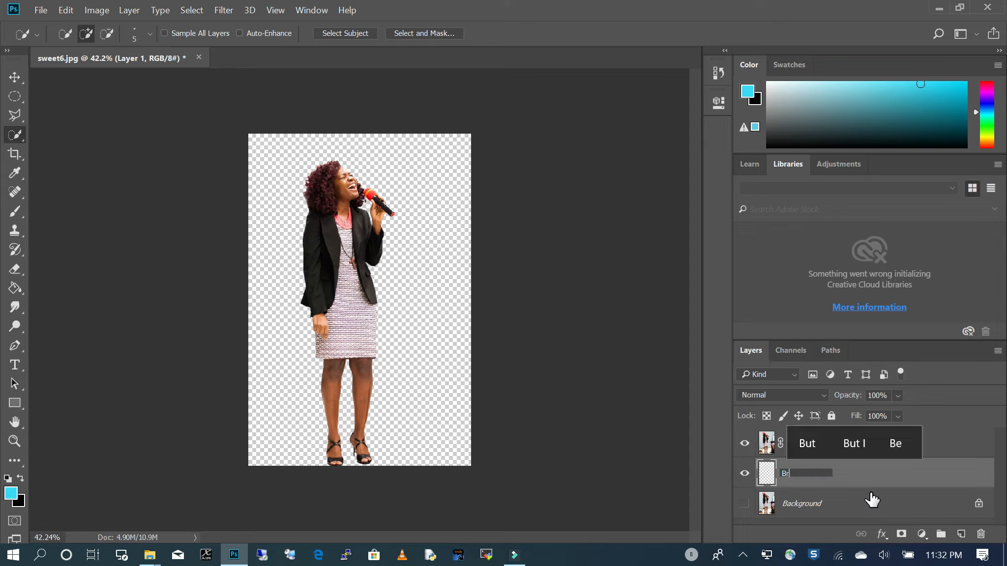
text(ackgroun)
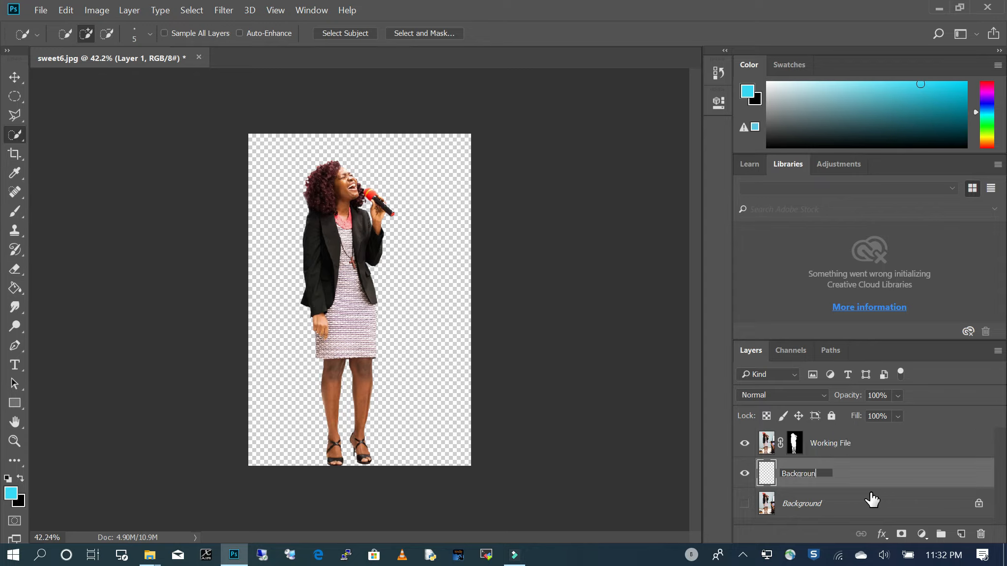
text(d)
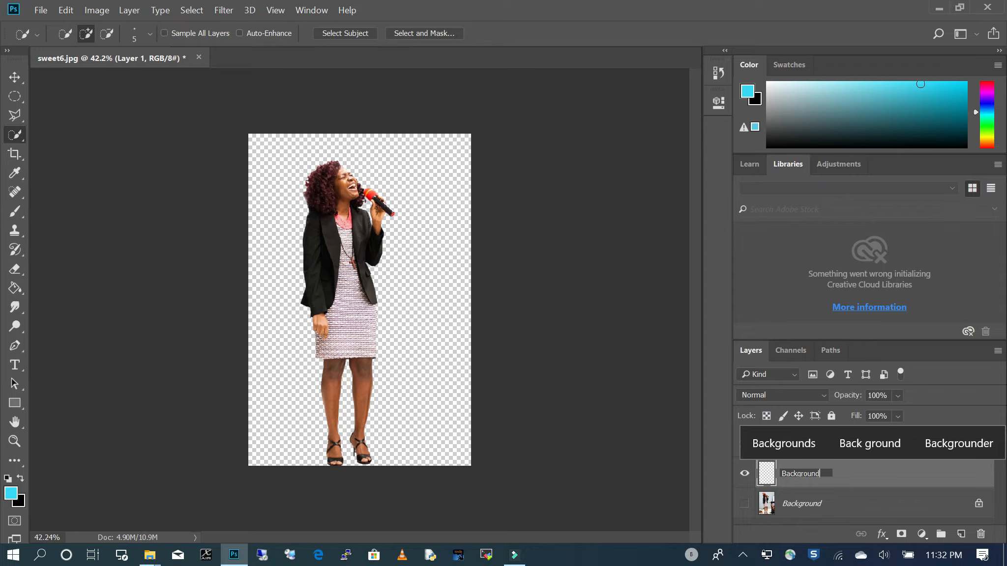
key(Home)
text(New)
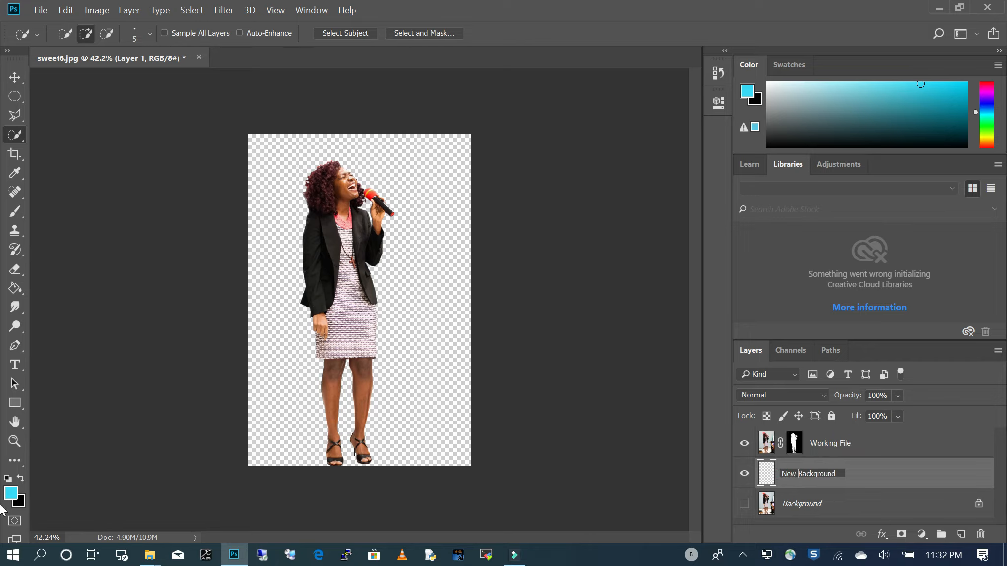
click(869, 477)
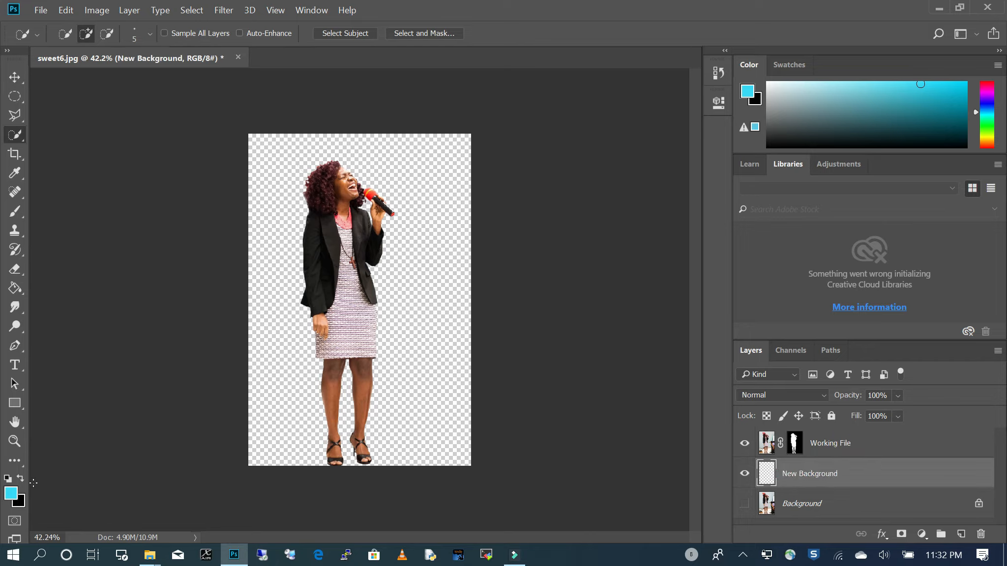
- Set the foreground color to magenta f52de9 and fill the New Background layer with the Paint Bucket
click(11, 494)
click(758, 367)
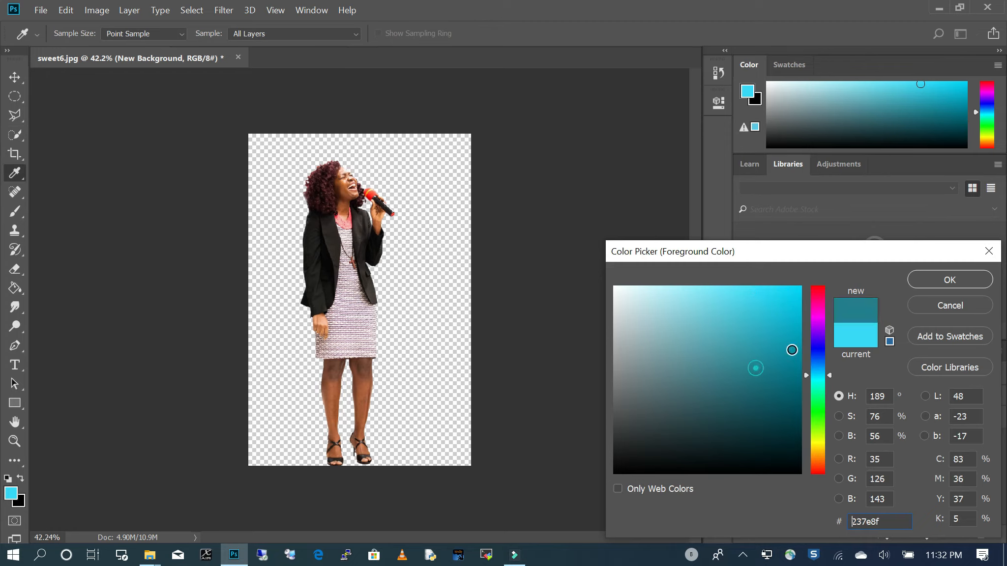
mouse_move(822, 335)
mouse_down()
mouse_move(820, 314)
mouse_move(763, 301)
mouse_move(767, 294)
mouse_up()
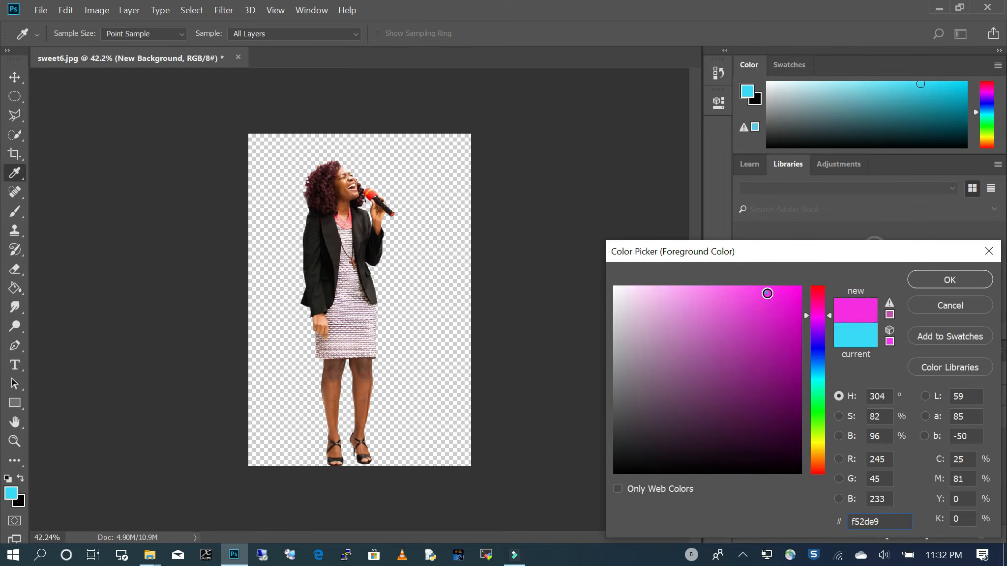
click(928, 277)
key(w)
click(10, 286)
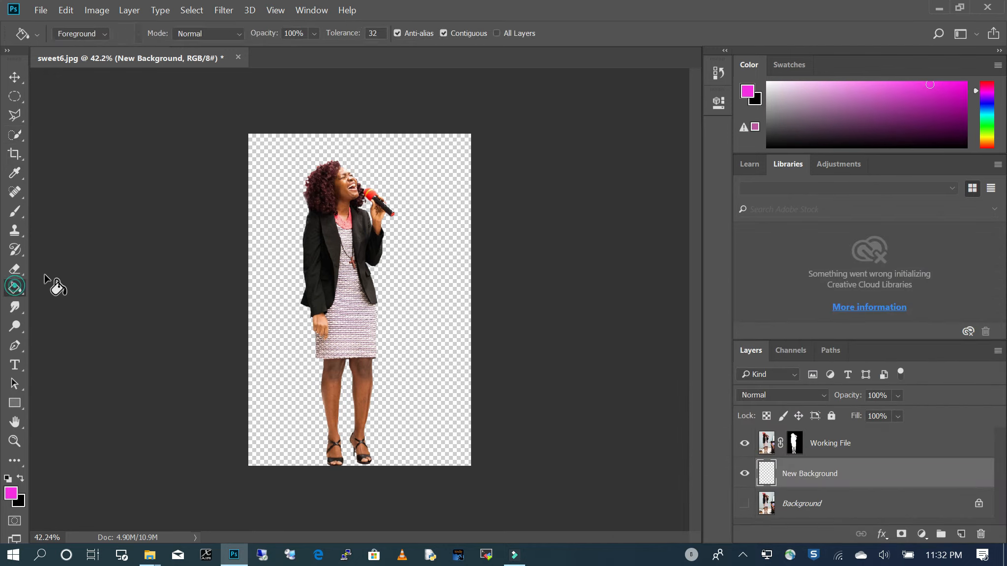
click(261, 227)
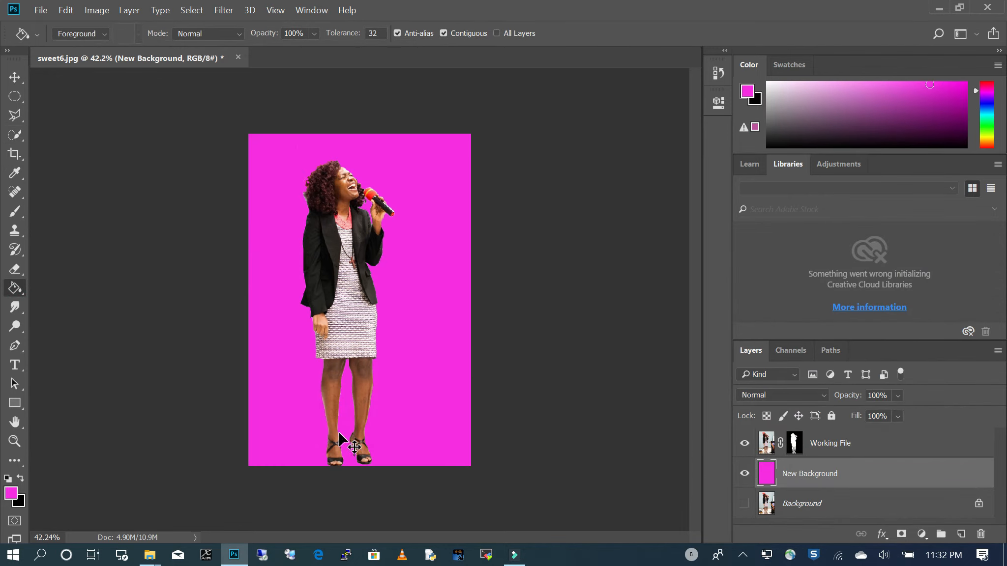
- Examine the cut-out's edges around the dress, legs and shoes against the magenta background
scroll(339, 428, up, 14)
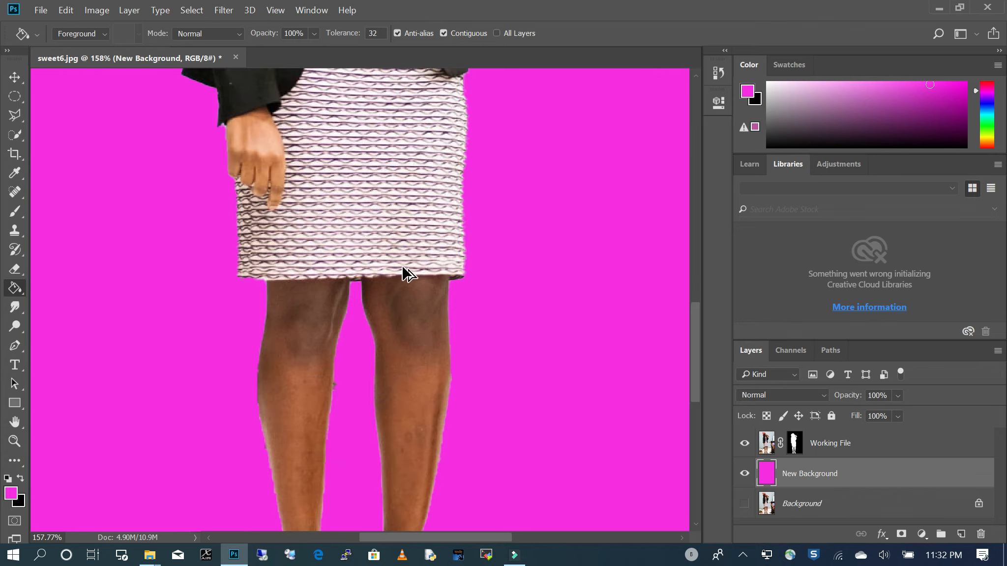
scroll(403, 274, down, 1)
scroll(453, 167, up, 3)
scroll(485, 153, down, 9)
scroll(480, 162, up, 11)
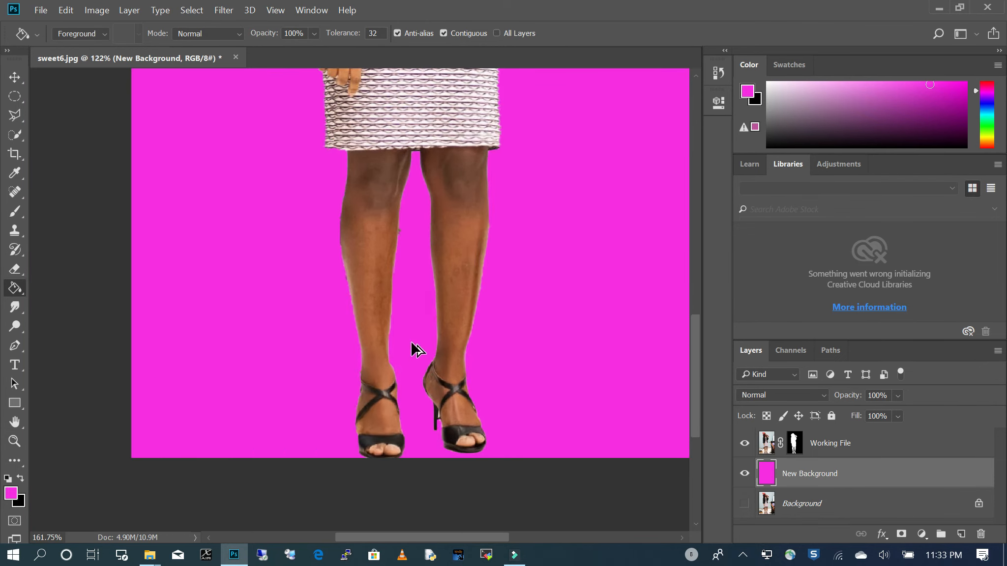
- Clone darker hair over the pale grey fringe along the outer edge of the woman's curls on the Working File layer, using the Clone Stamp
scroll(428, 332, down, 8)
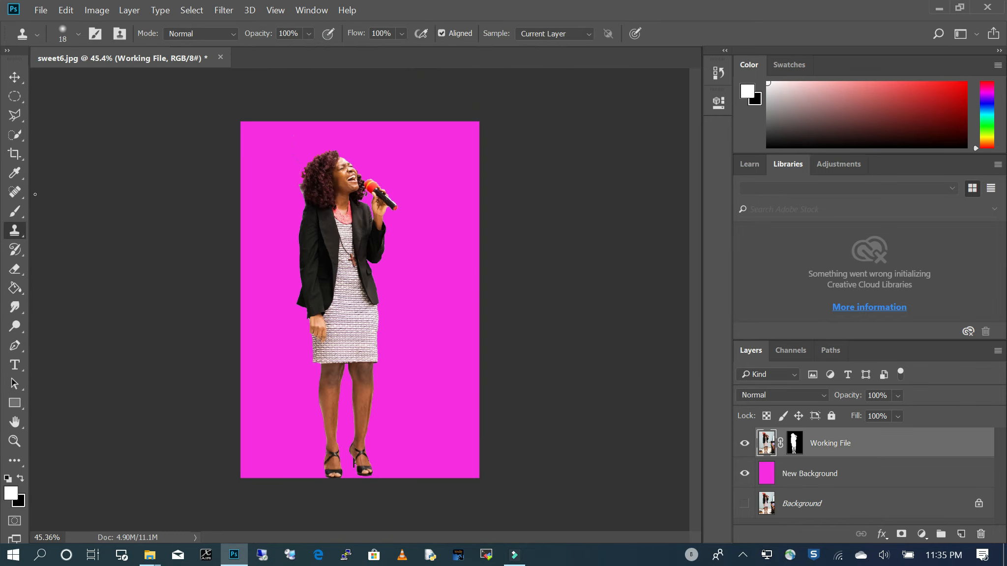
scroll(292, 152, up, 8)
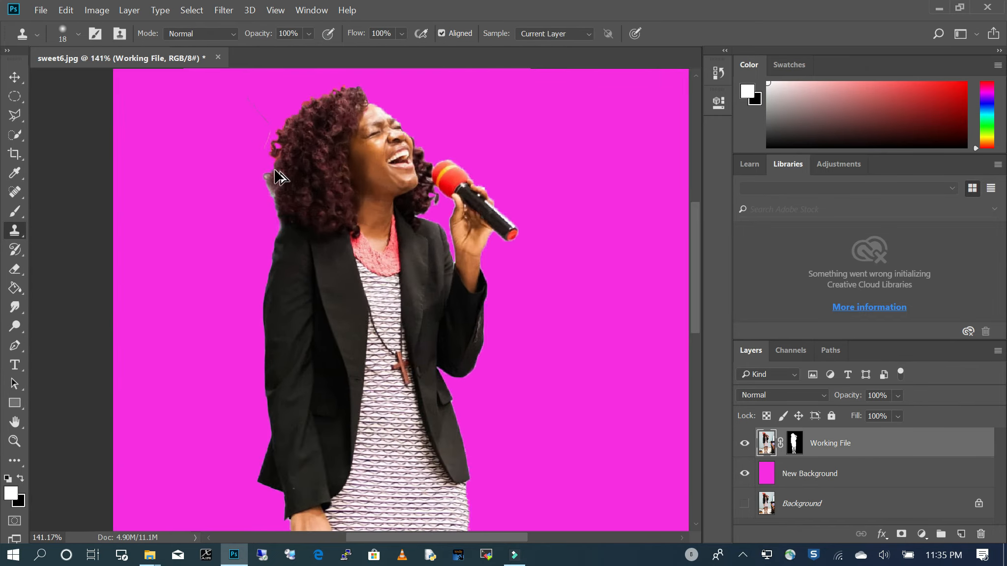
scroll(274, 185, up, 3)
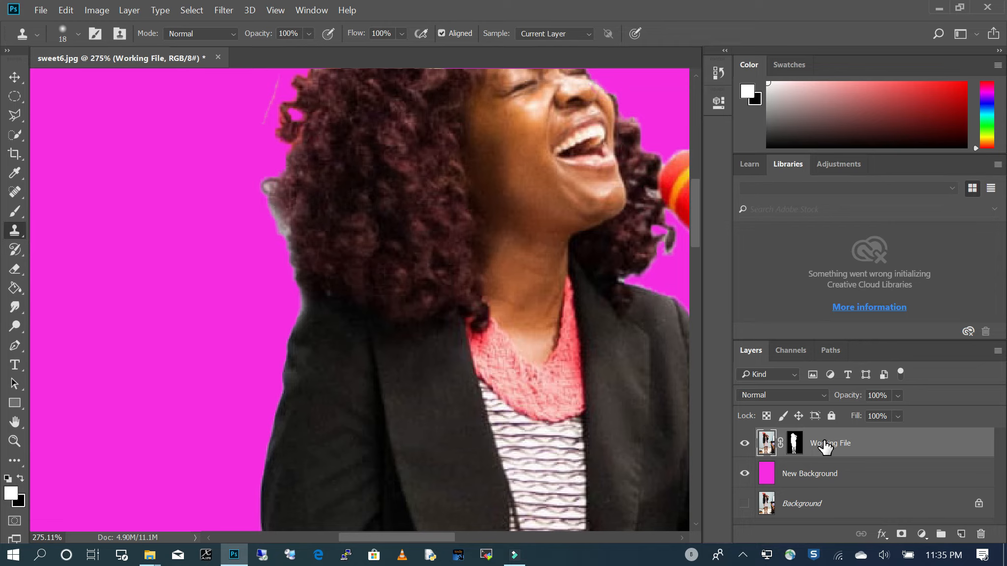
key(alt)
alt+click(301, 198)
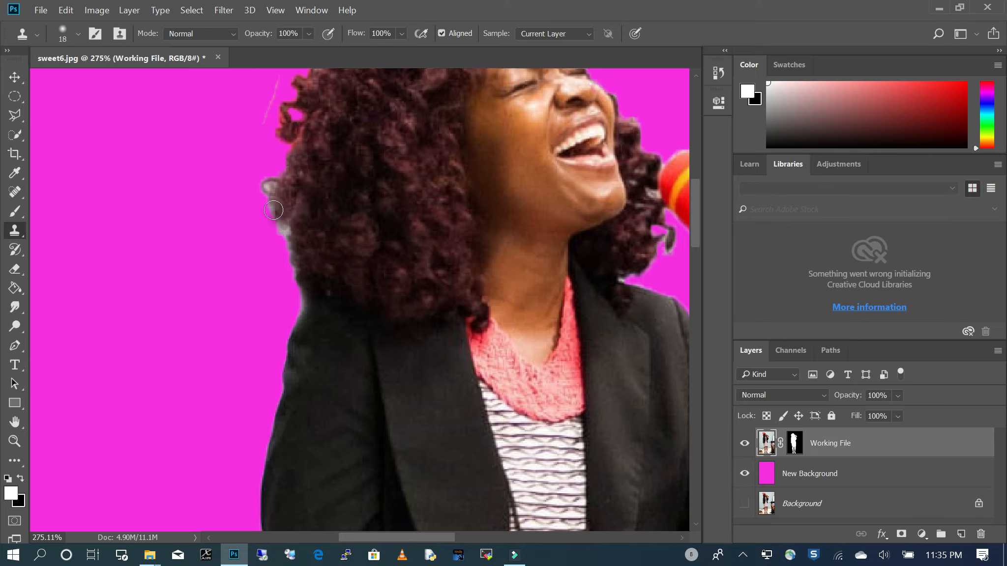
drag(270, 183, 297, 277)
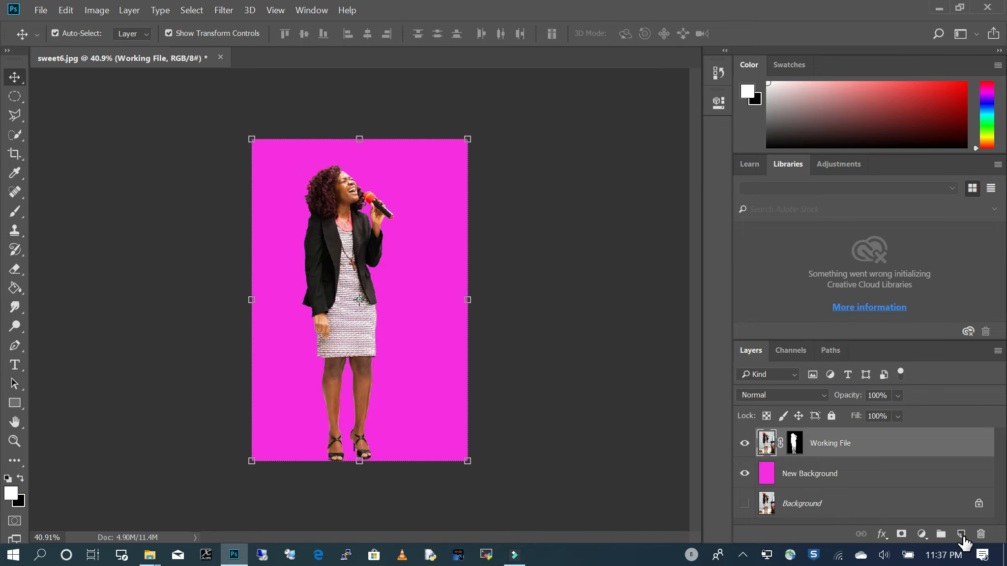
- Duplicate the New Background layer and fill the copy with green 20c28b using the Paint Bucket
drag(844, 476, 961, 533)
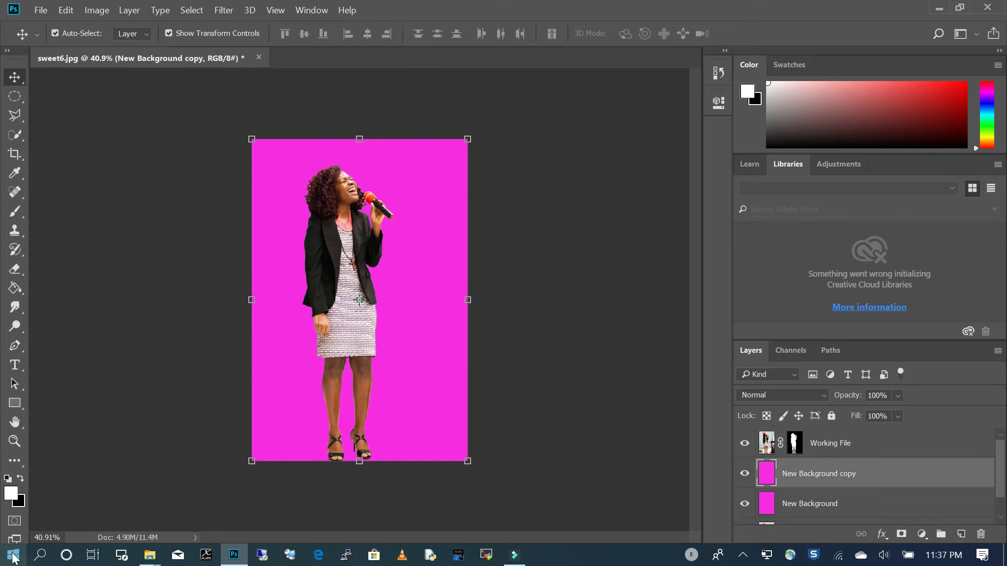
click(11, 492)
click(771, 331)
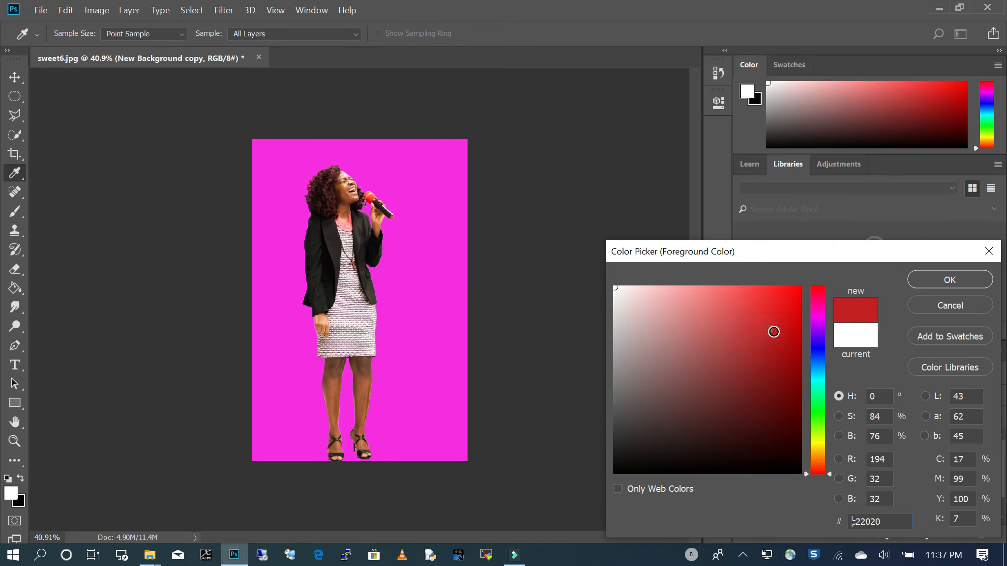
click(818, 391)
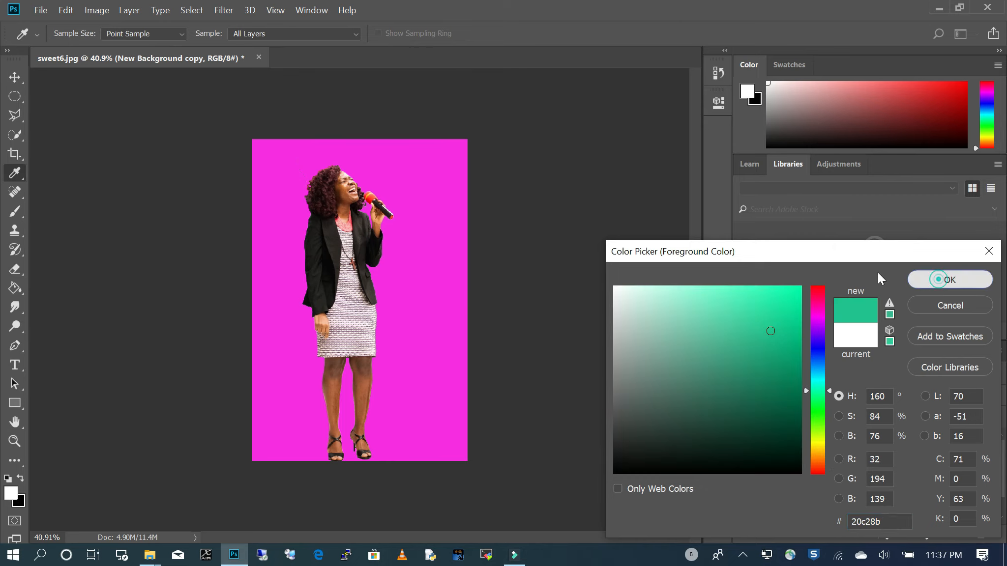
click(921, 277)
key(v)
click(14, 288)
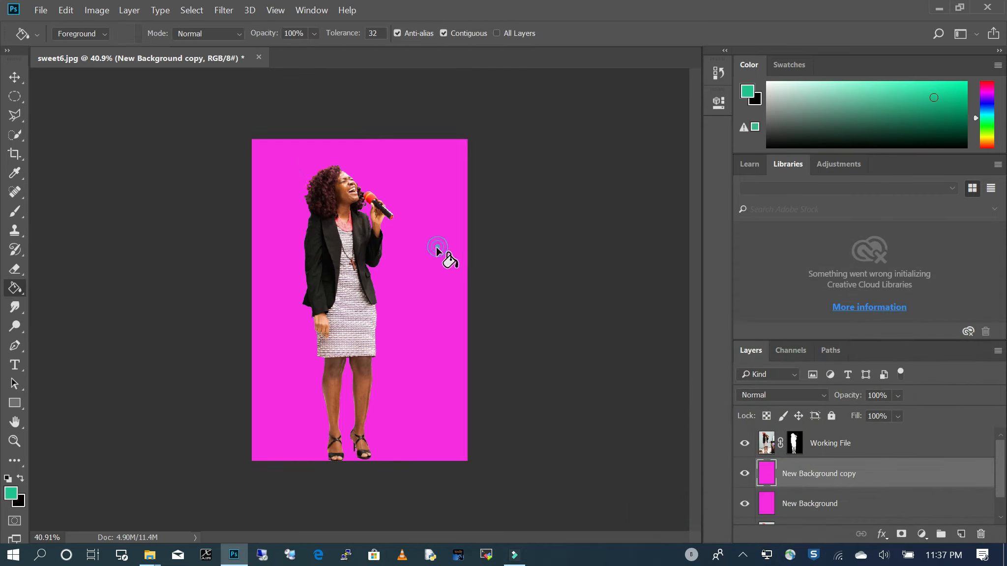
click(435, 246)
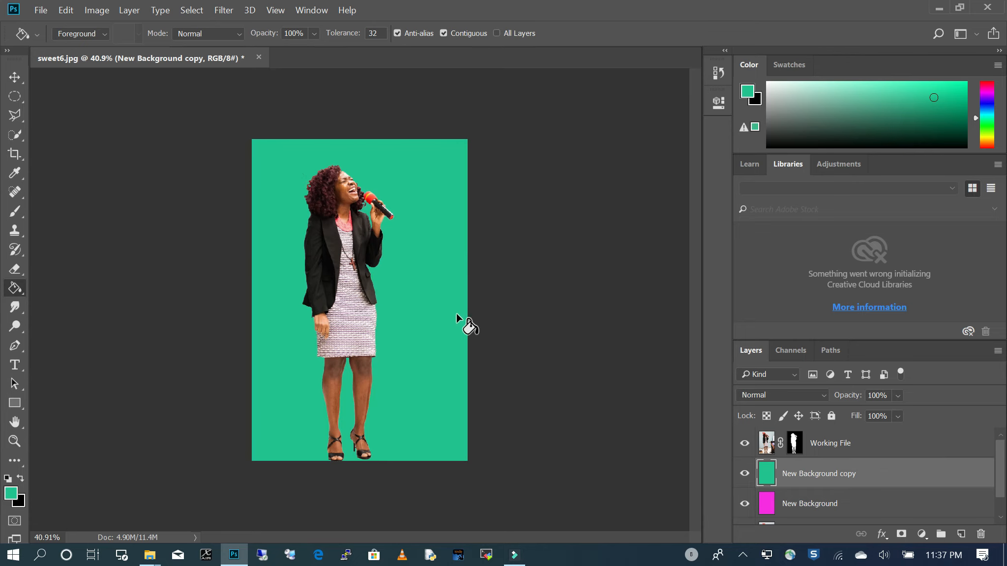
- Duplicate the green New Background copy layer and fill the duplicate with white using the Paint Bucket
scroll(388, 184, up, 3)
scroll(416, 189, down, 4)
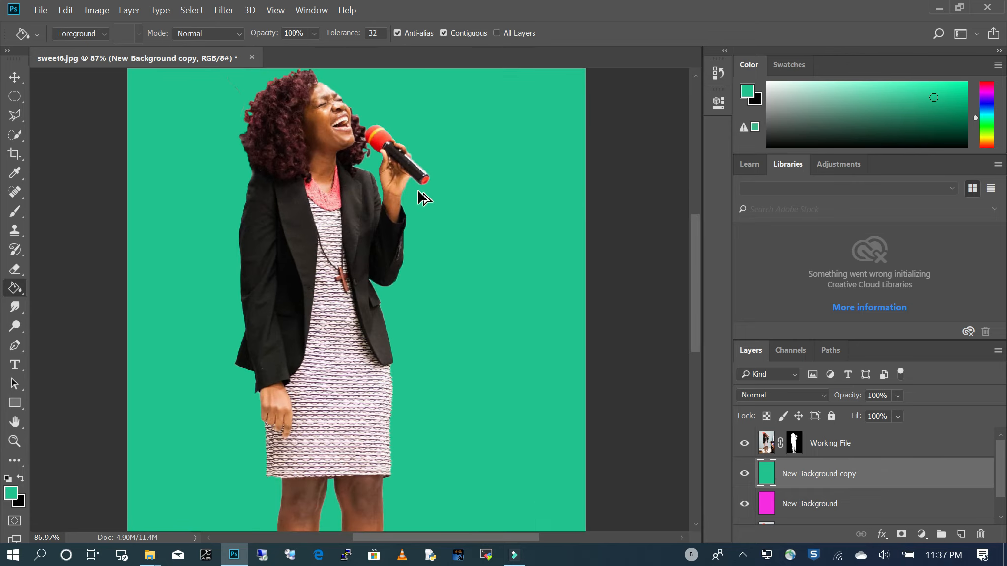
drag(889, 475, 962, 536)
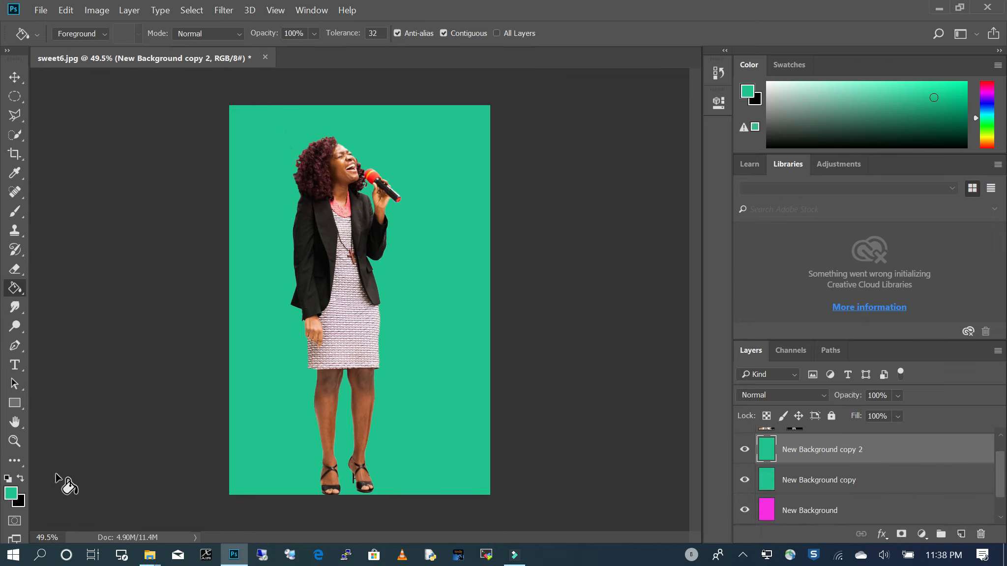
click(8, 479)
click(21, 478)
click(15, 288)
click(468, 197)
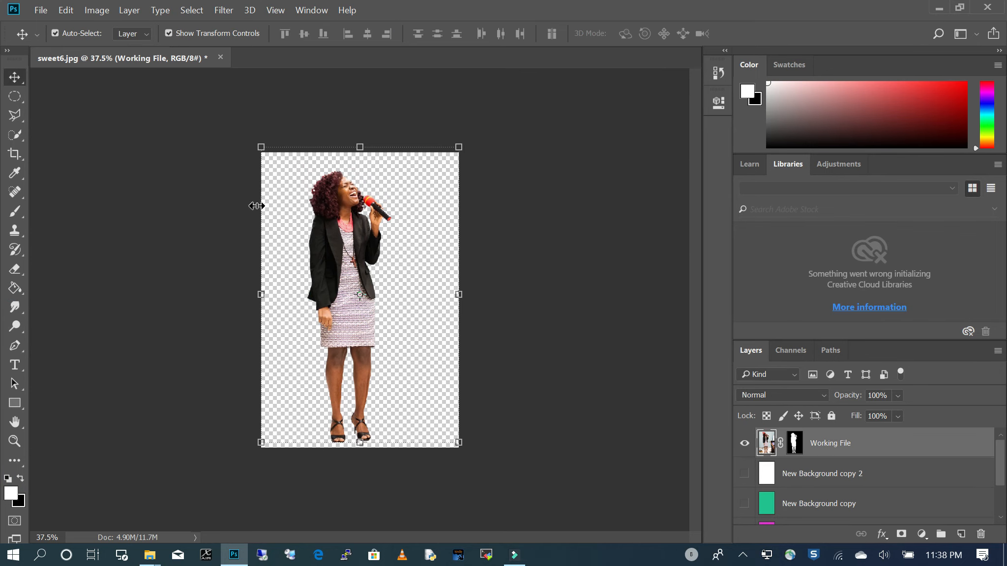
- Move the cut-out woman slightly to the right on the transparent canvas and deselect the Working File layer
drag(360, 263, 368, 262)
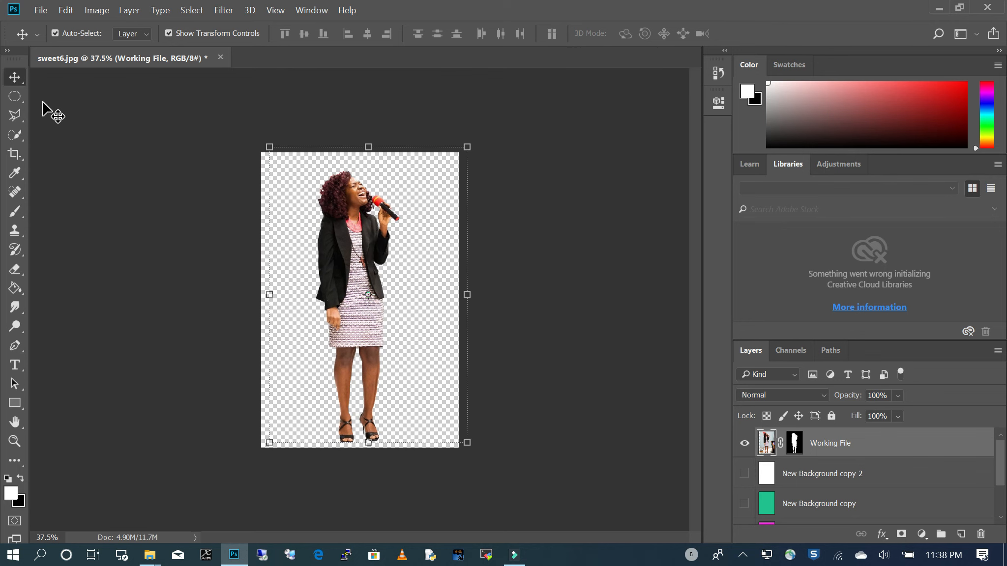
click(561, 375)
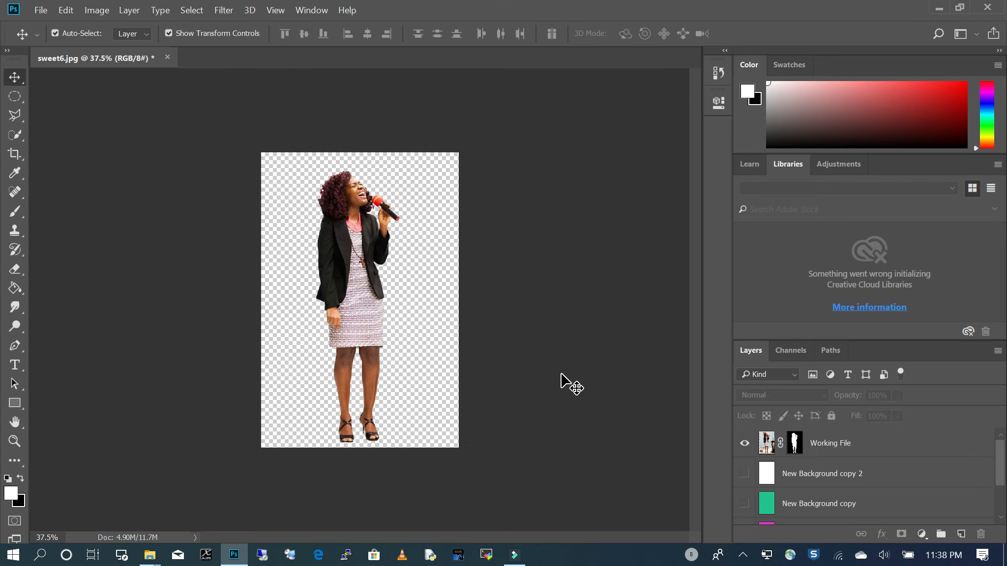